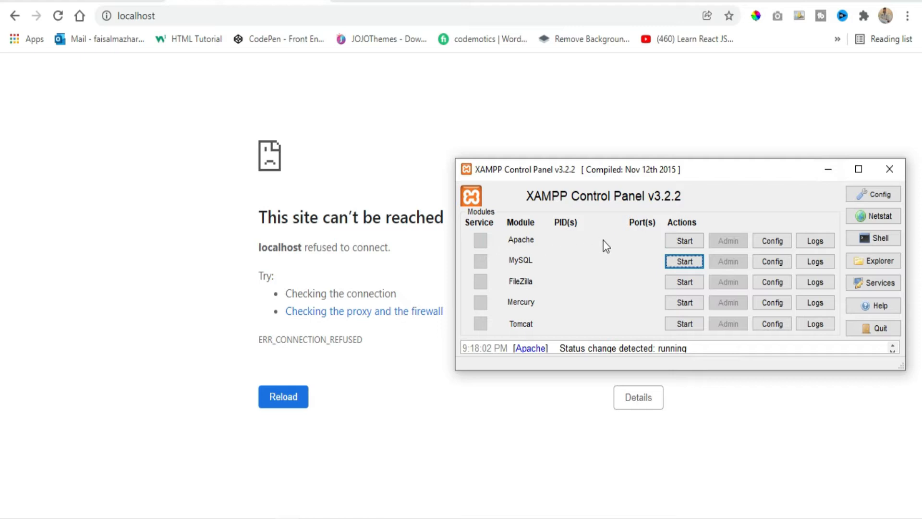
Request the localhost page again in the browser to check the connection
{"action": "left_click", "coordinate": [244, 201]}
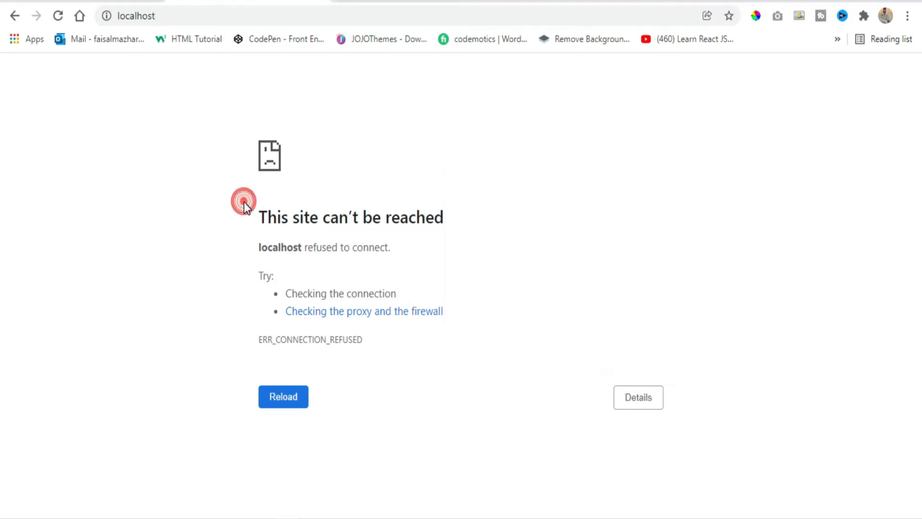
{"action": "left_click_drag", "start_coordinate": [256, 217], "coordinate": [466, 230]}
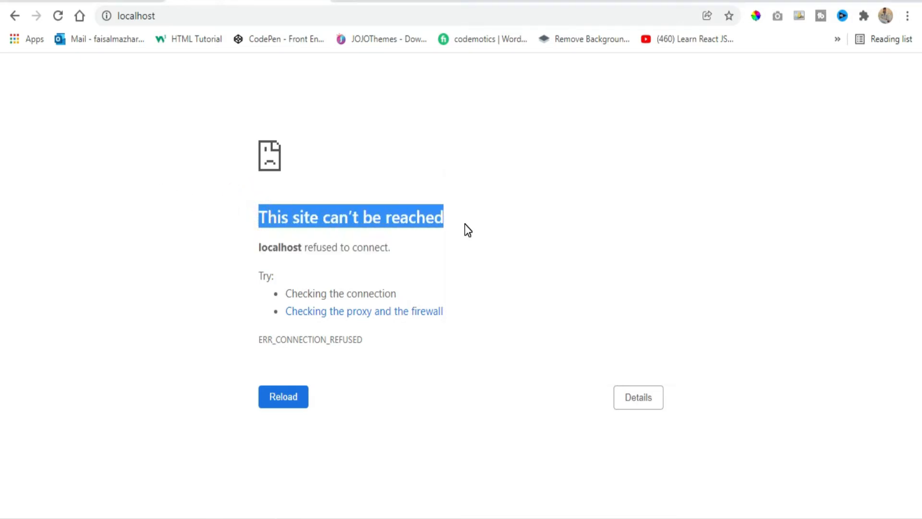
{"action": "left_click", "coordinate": [164, 15]}
{"action": "left_click", "coordinate": [163, 13]}
{"action": "double_click", "coordinate": [173, 11]}
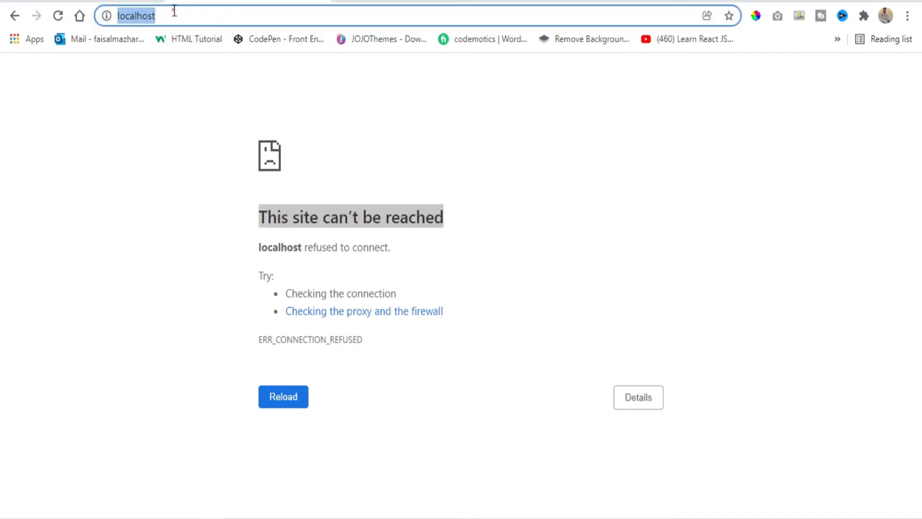
{"action": "double_click", "coordinate": [173, 11]}
{"action": "key", "text": "Return"}
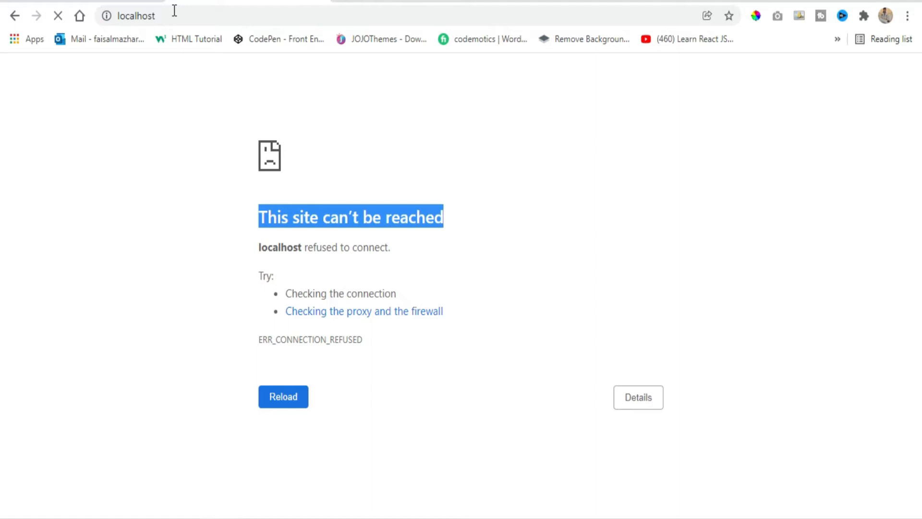
{"action": "left_click", "coordinate": [459, 213]}
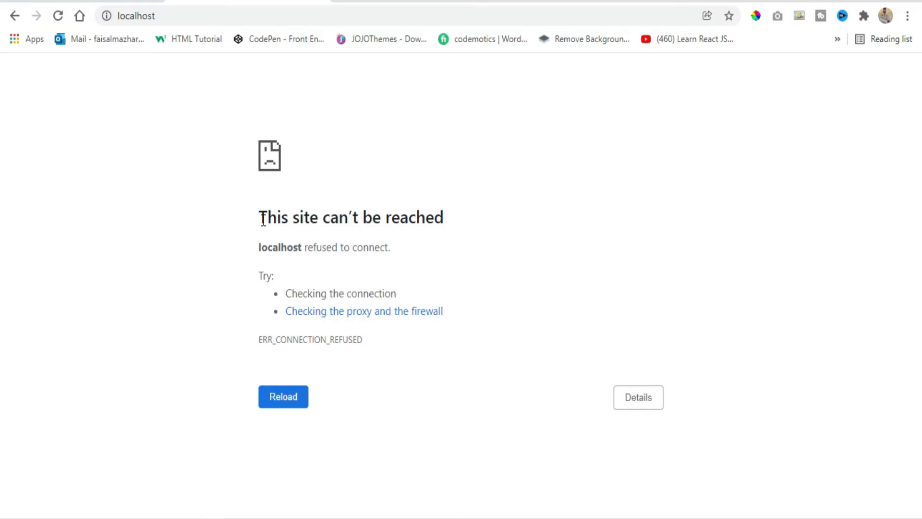
{"action": "left_click", "coordinate": [288, 514]}
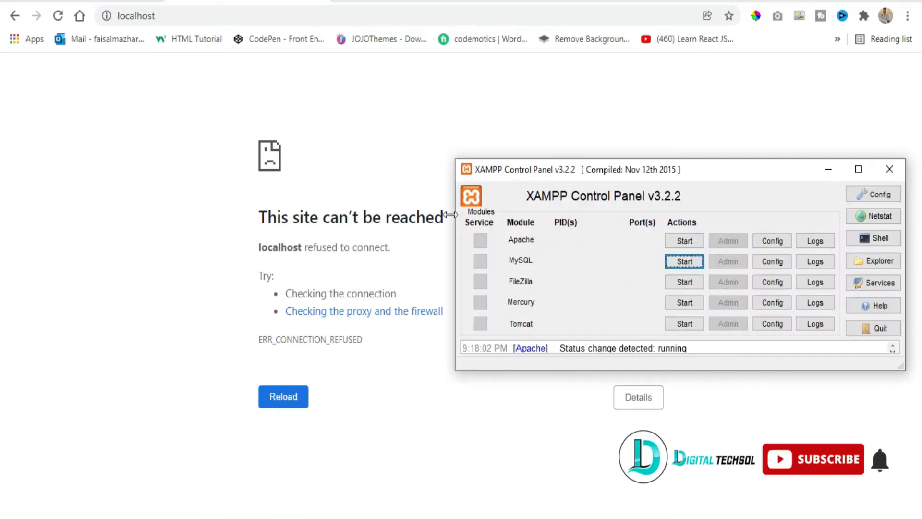
{"action": "left_click_drag", "start_coordinate": [262, 218], "coordinate": [443, 219]}
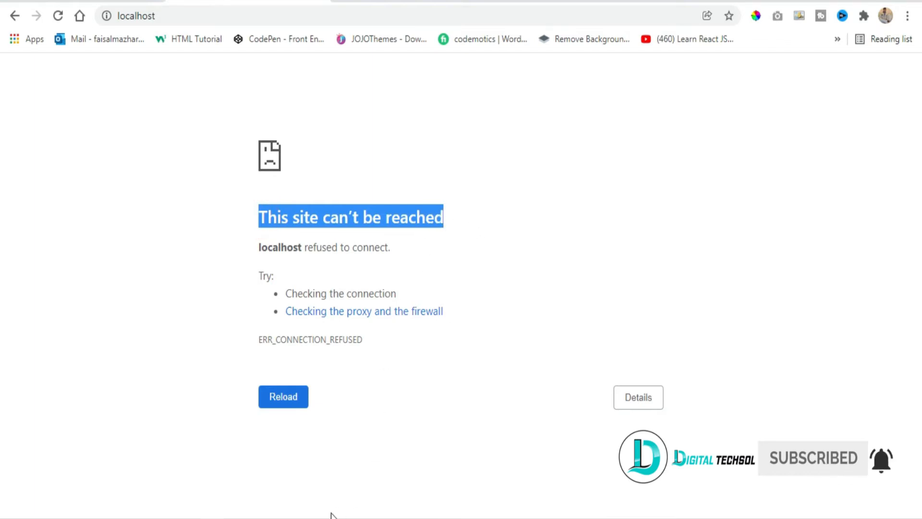
{"action": "left_click", "coordinate": [289, 515]}
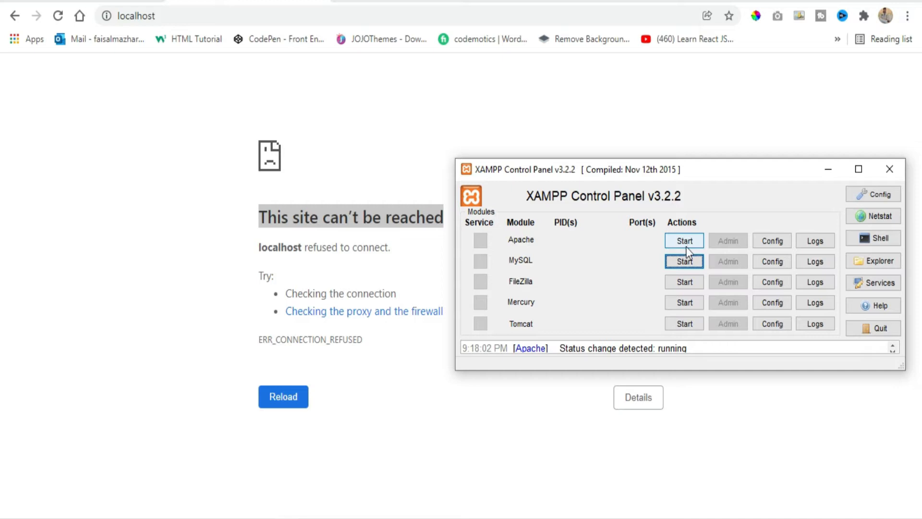
{"action": "triple_click", "coordinate": [325, 210]}
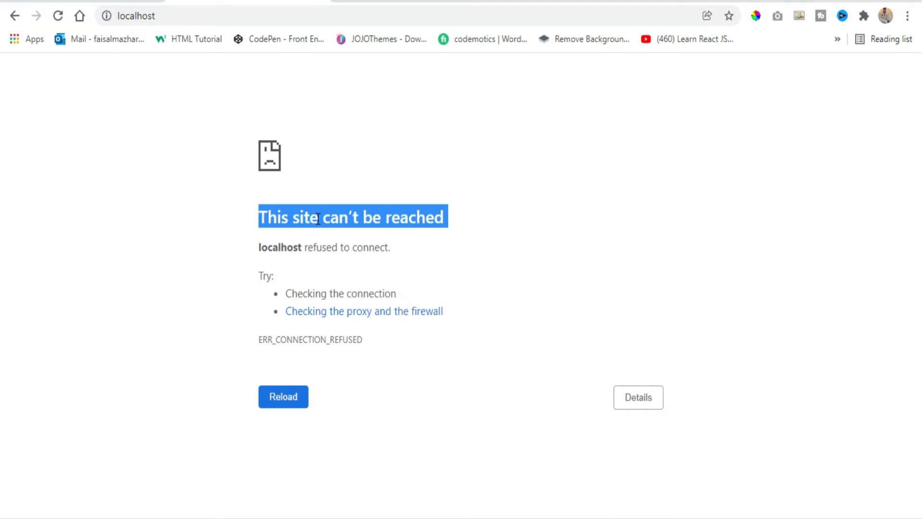
Switch to the XAMPP Control Panel and start the Apache and MySQL modules
{"action": "left_click", "coordinate": [289, 516]}
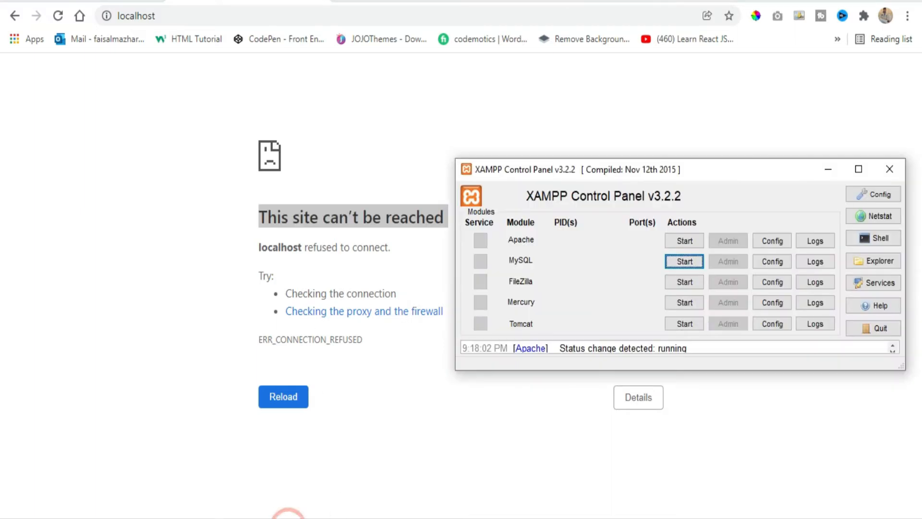
{"action": "left_click", "coordinate": [694, 241]}
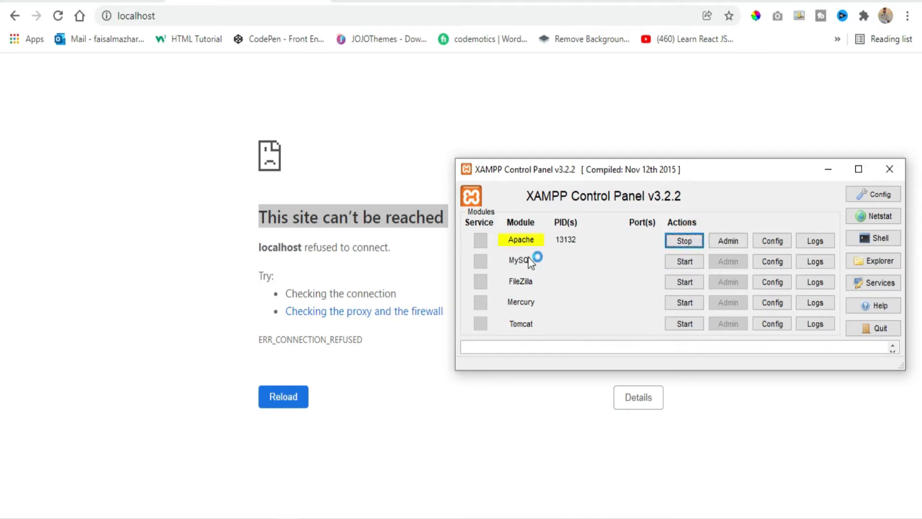
{"action": "left_click", "coordinate": [686, 260]}
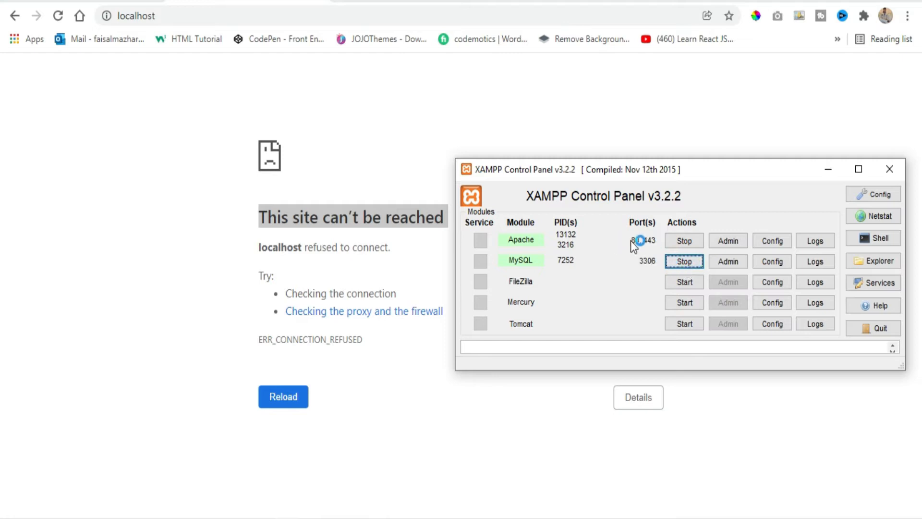
Minimize the XAMPP Control Panel and reload localhost in the browser to check the server
{"action": "left_click", "coordinate": [829, 169]}
{"action": "left_click", "coordinate": [59, 16]}
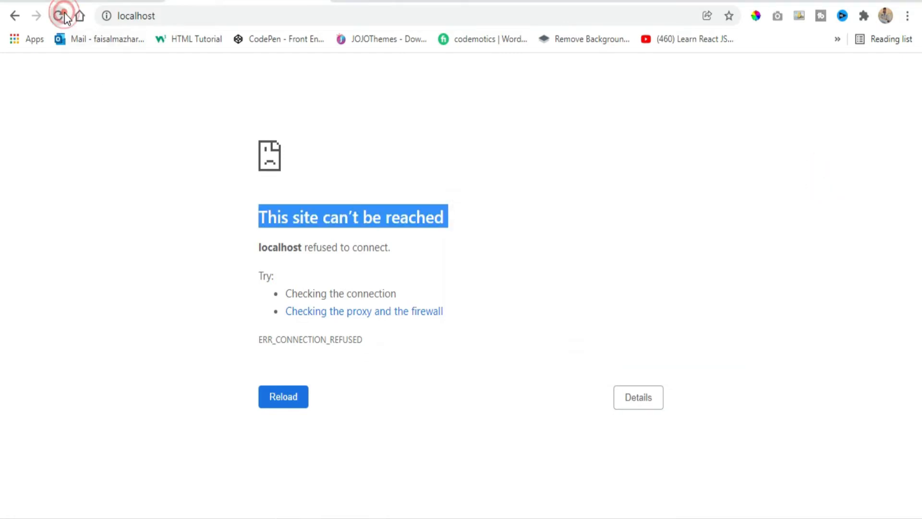
{"action": "scroll", "coordinate": [555, 284], "scroll_direction": "down", "scroll_amount": 2}
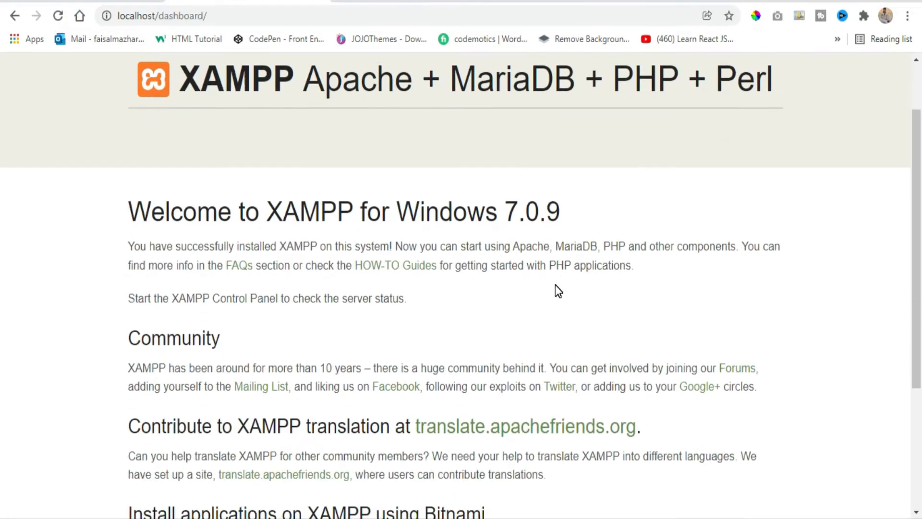
Open Apache's httpd.conf file from the XAMPP Control Panel and maximize its window
{"action": "left_click", "coordinate": [389, 518]}
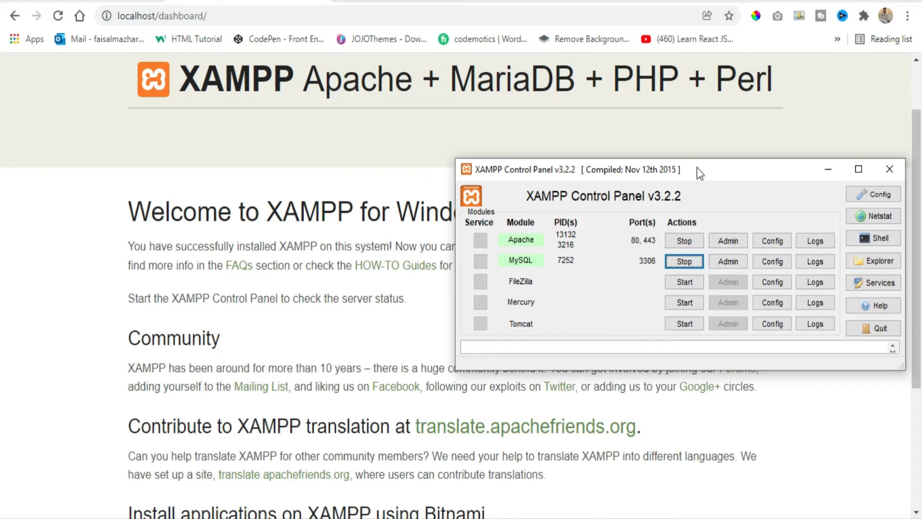
{"action": "left_click_drag", "start_coordinate": [712, 167], "coordinate": [617, 120]}
{"action": "left_click", "coordinate": [607, 312]}
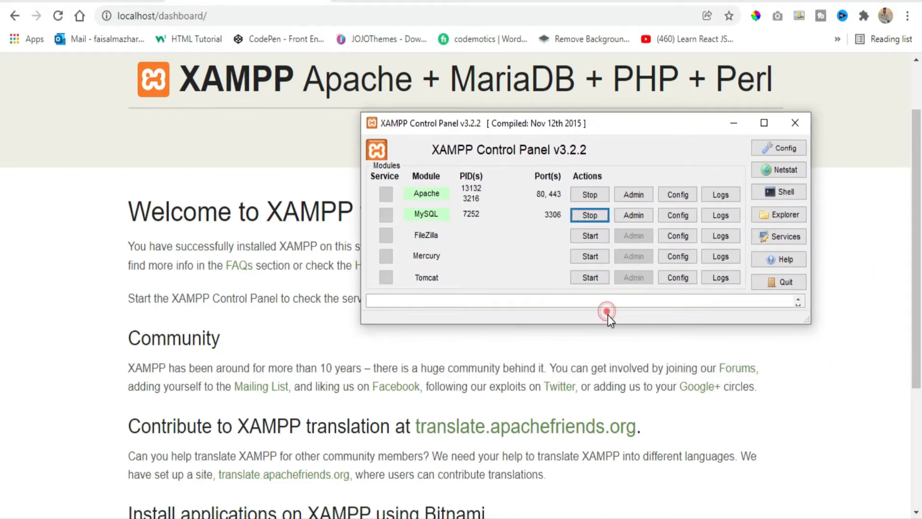
{"action": "left_click", "coordinate": [677, 194]}
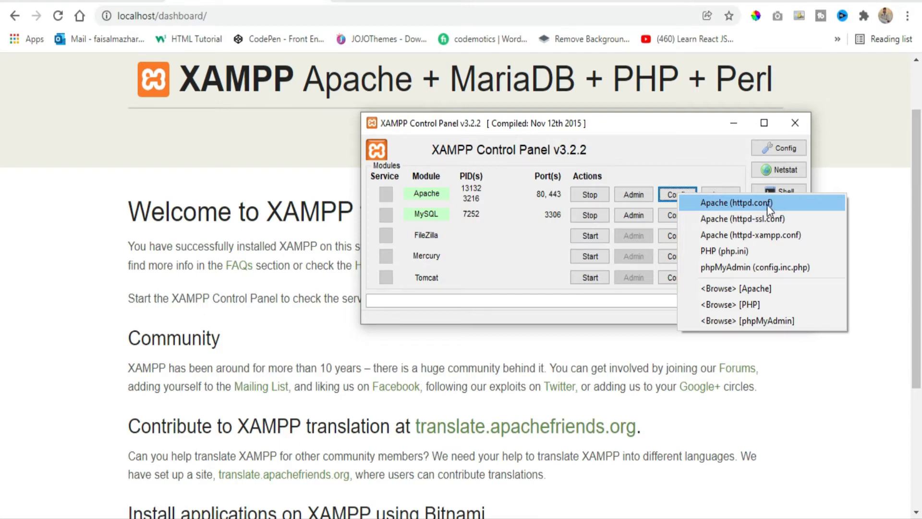
{"action": "left_click", "coordinate": [730, 202]}
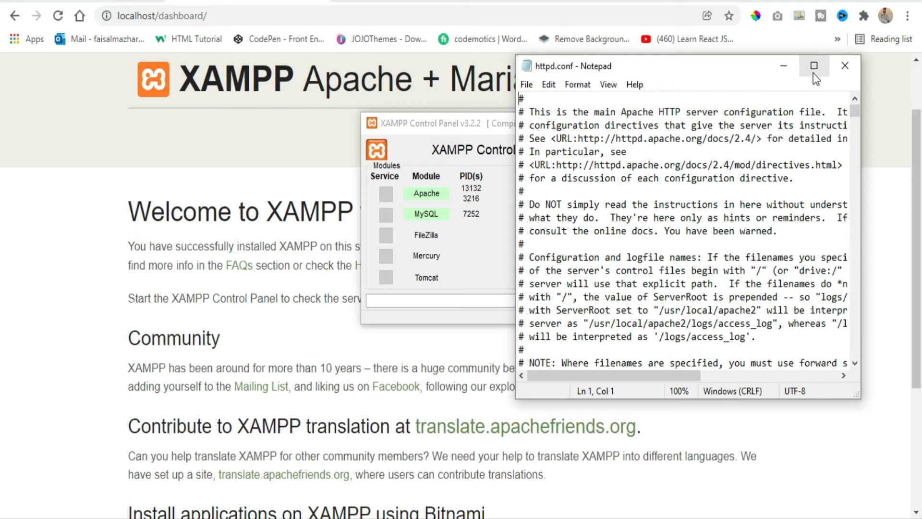
{"action": "left_click", "coordinate": [815, 66]}
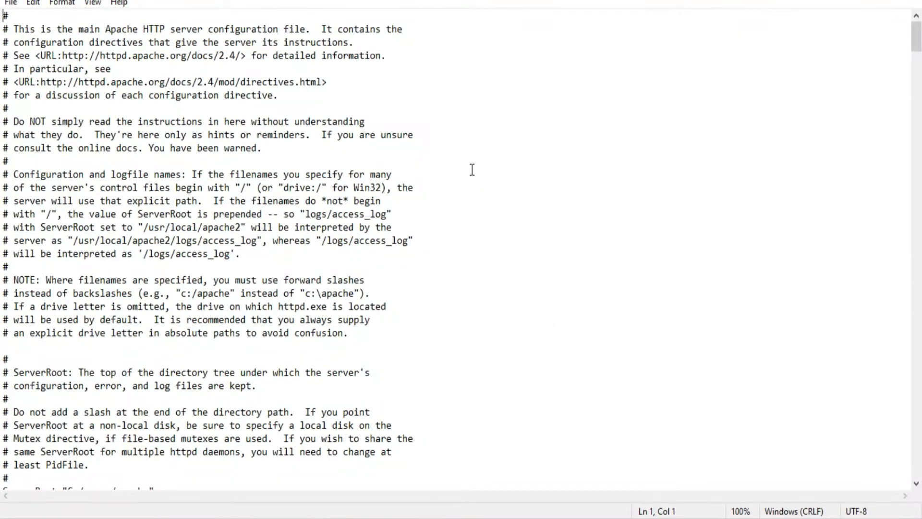
Search httpd.conf for 80 and change the port in the commented Listen 12.34.56.78 line to 8080
{"action": "left_click", "coordinate": [500, 219]}
{"action": "key", "text": "ctrl+f"}
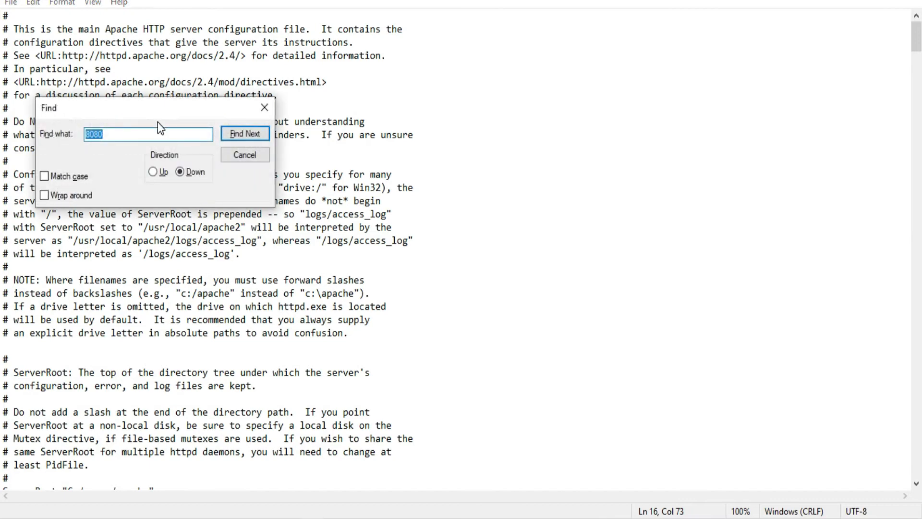
{"action": "left_click_drag", "start_coordinate": [158, 108], "coordinate": [716, 137]}
{"action": "left_click", "coordinate": [683, 161]}
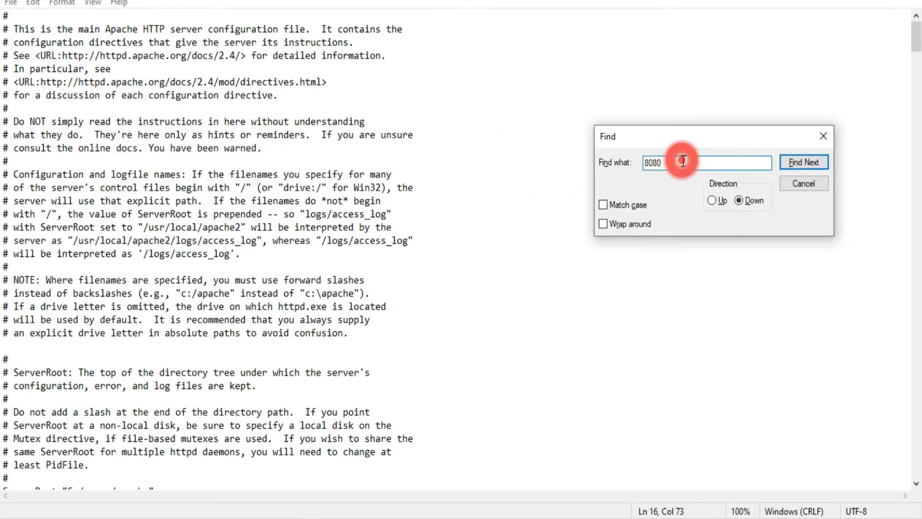
{"action": "key", "text": "BackSpace"}
{"action": "key", "text": "BackSpace"}
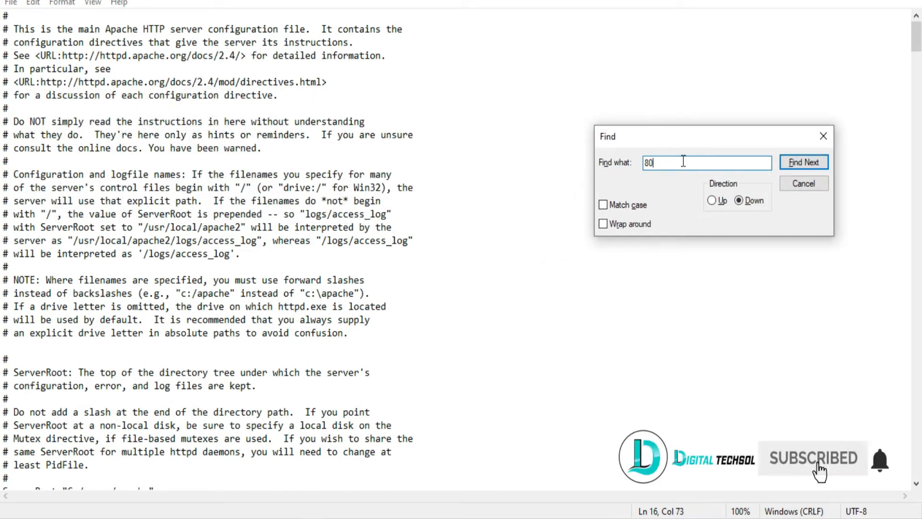
{"action": "left_click", "coordinate": [805, 163]}
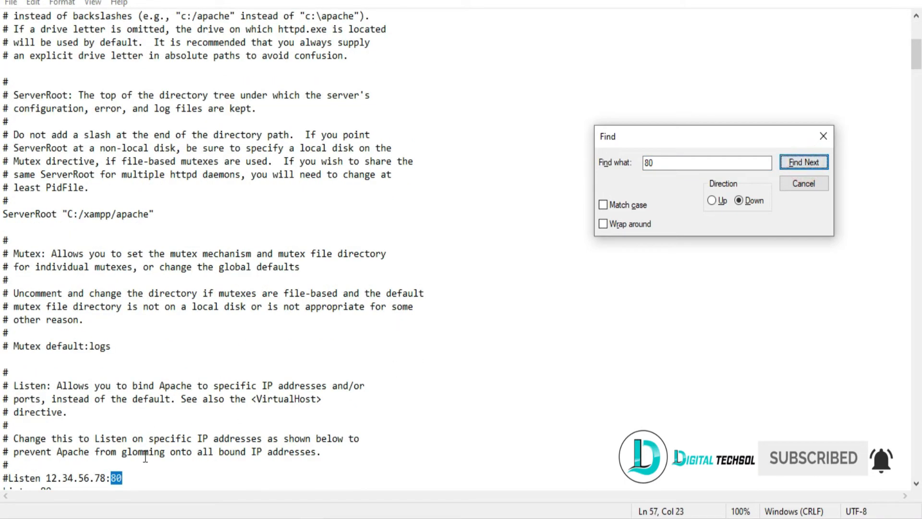
{"action": "scroll", "coordinate": [137, 449], "scroll_direction": "down", "scroll_amount": 1}
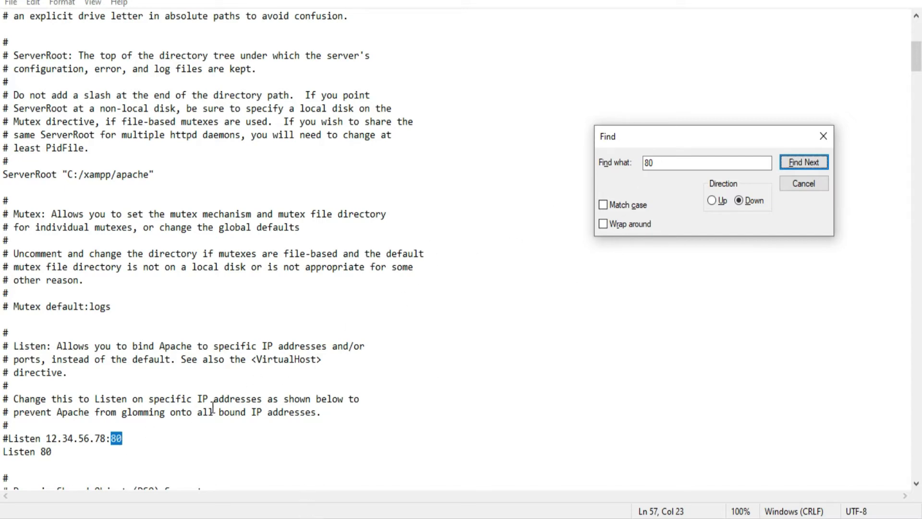
{"action": "left_click", "coordinate": [125, 440]}
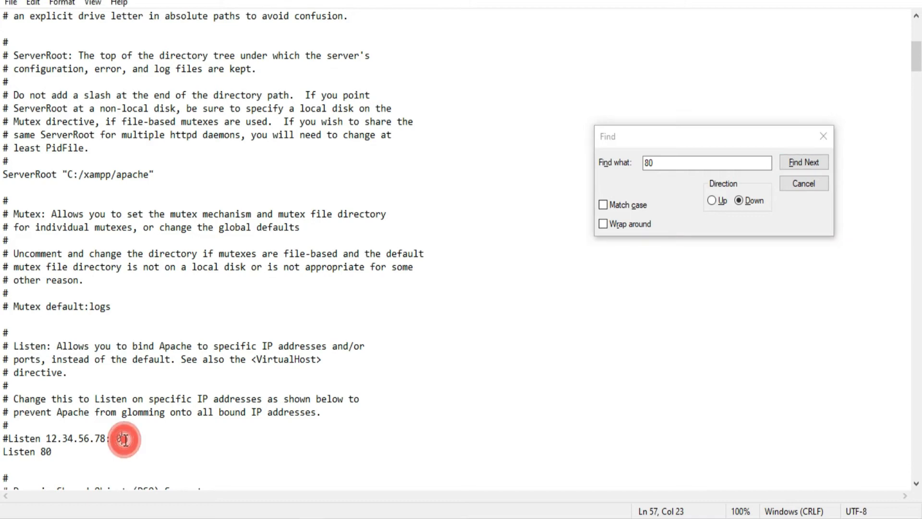
{"action": "type", "text": "8"}
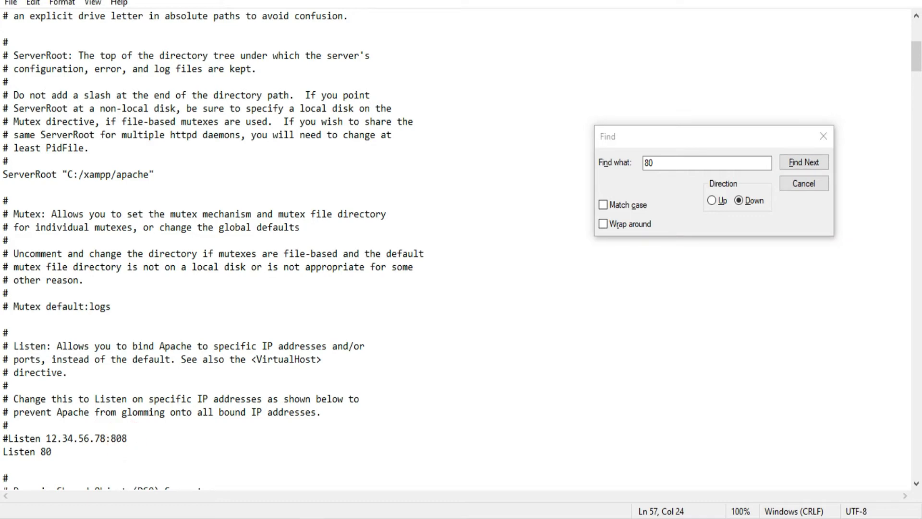
{"action": "type", "text": "0"}
Find the next 80 and set the port of the active Listen directive to 8080
{"action": "left_click", "coordinate": [803, 162]}
{"action": "left_click", "coordinate": [76, 453]}
{"action": "type", "text": "80"}
Find the next 80 and set the port in the ServerName localhost directive to 8080
{"action": "left_click", "coordinate": [800, 162]}
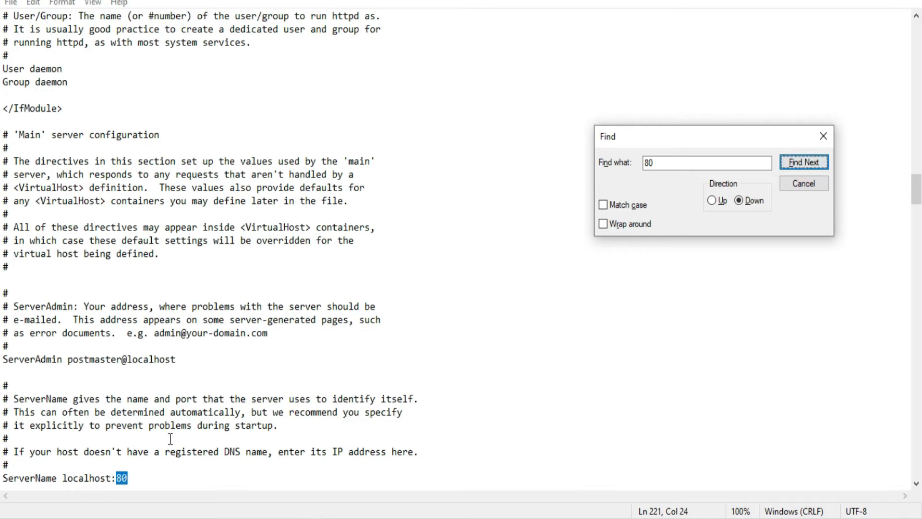
{"action": "scroll", "coordinate": [171, 438], "scroll_direction": "down", "scroll_amount": 1}
{"action": "left_click", "coordinate": [147, 432]}
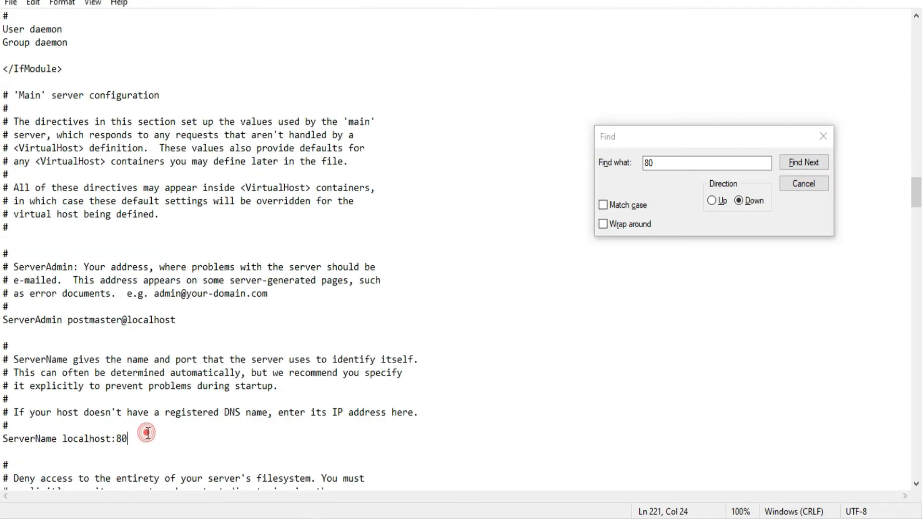
{"action": "type", "text": "80"}
Search for any further 80 in the file, end the search, and save and close httpd.conf
{"action": "left_click", "coordinate": [802, 162]}
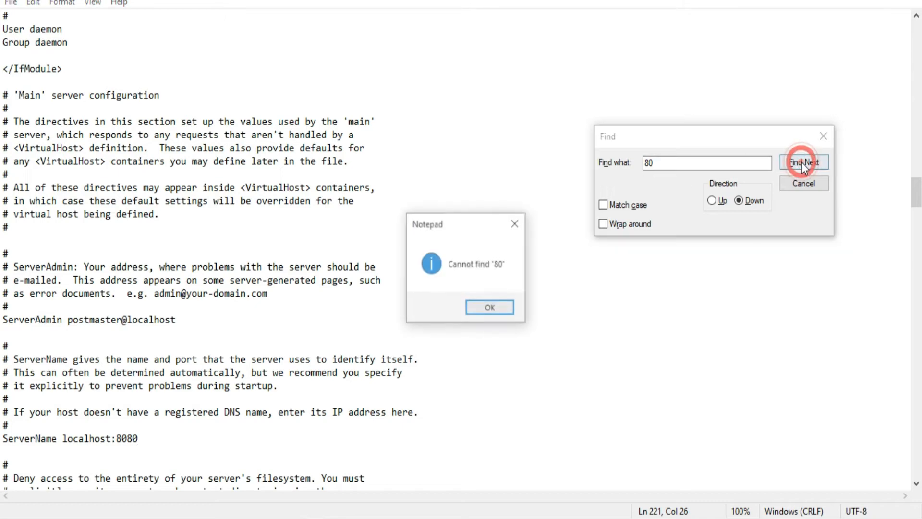
{"action": "left_click", "coordinate": [499, 309]}
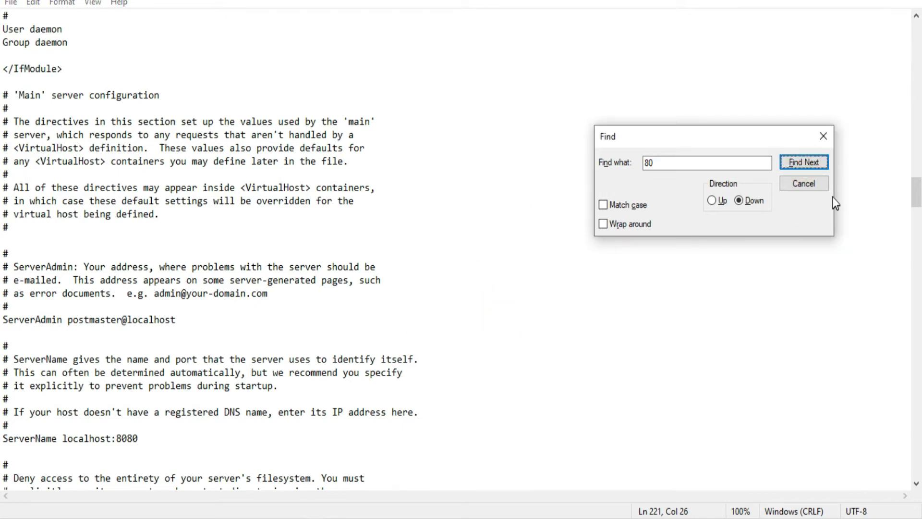
{"action": "left_click", "coordinate": [804, 183]}
{"action": "left_click", "coordinate": [693, 295]}
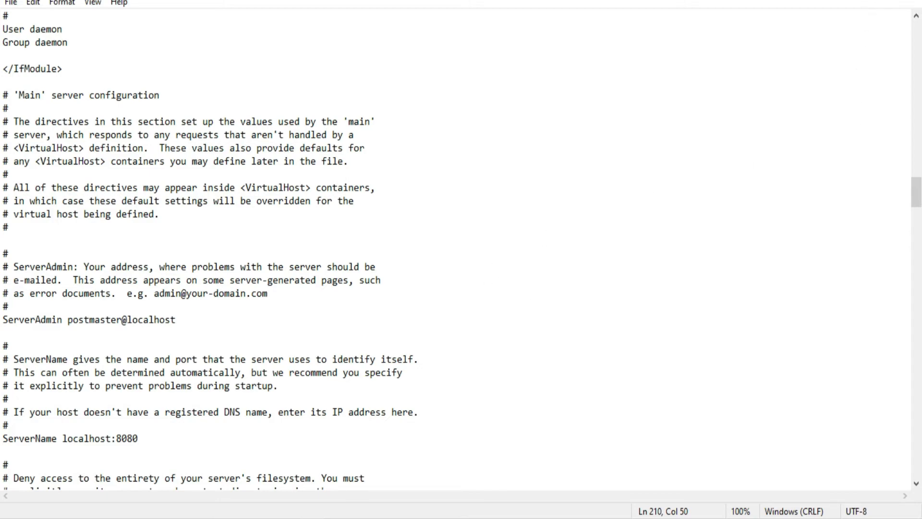
{"action": "left_click", "coordinate": [904, 1]}
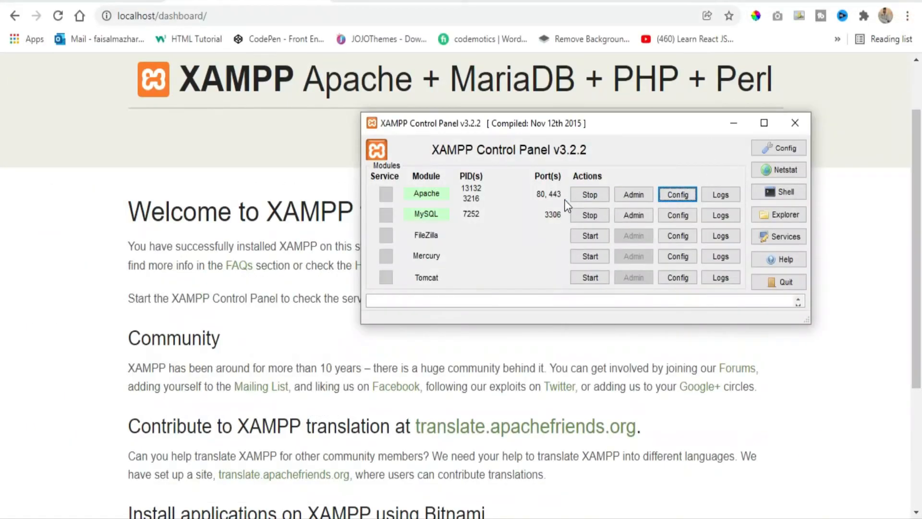
Stop the running Apache and MySQL modules in the XAMPP Control Panel
{"action": "left_click", "coordinate": [598, 194]}
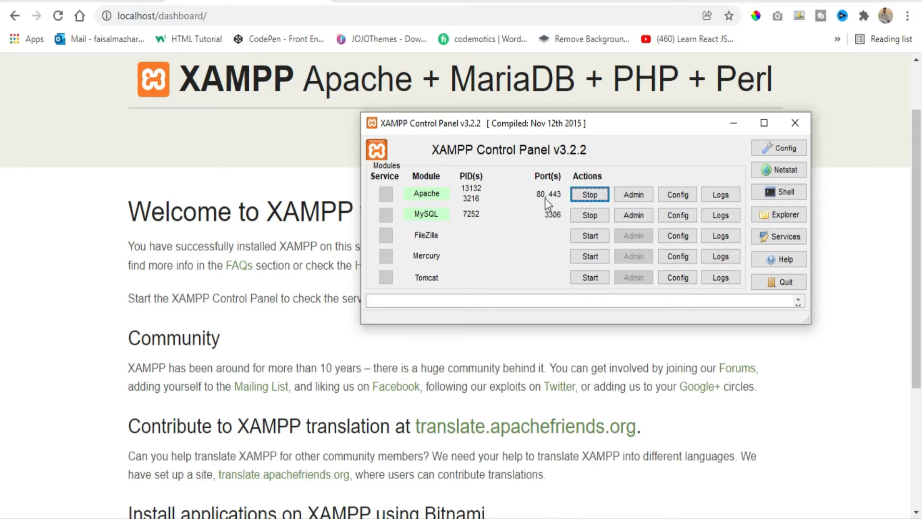
{"action": "left_click", "coordinate": [593, 194]}
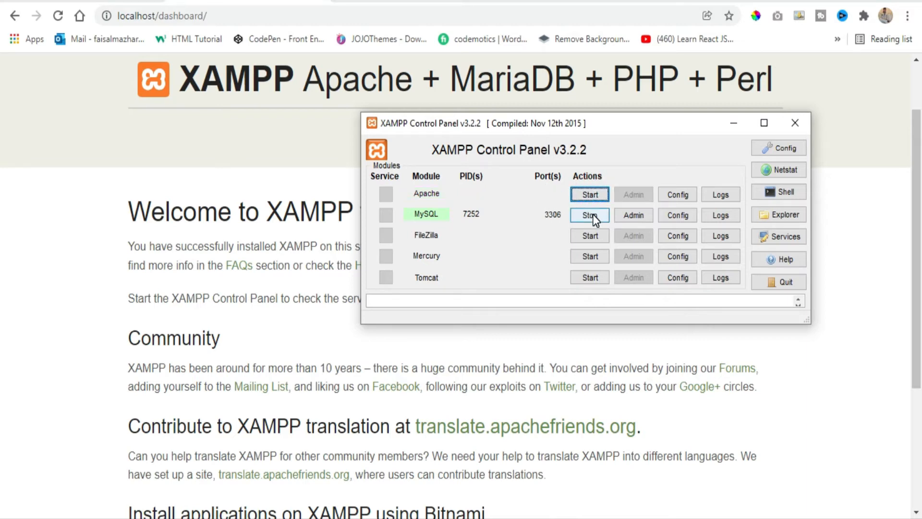
{"action": "left_click", "coordinate": [593, 214]}
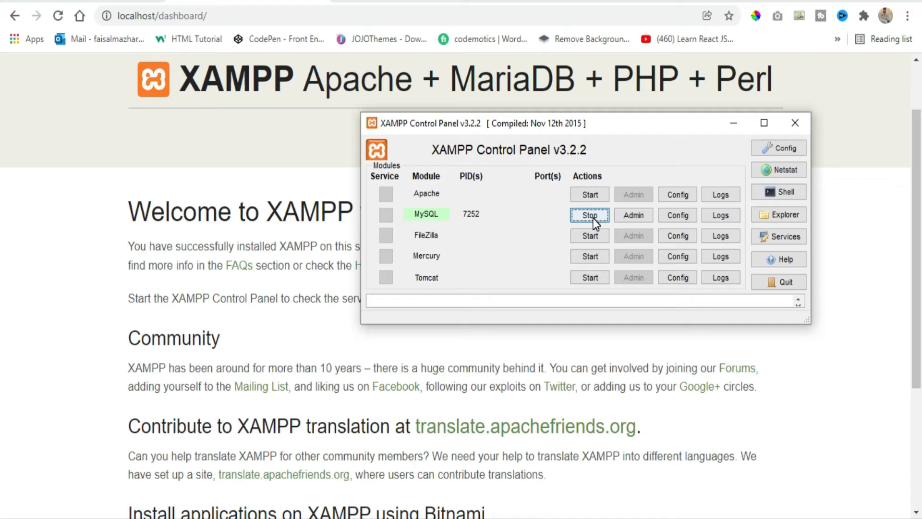
Switch to the browser and reload localhost/dashboard/ with the Apache and MySQL modules stopped
{"action": "left_click", "coordinate": [727, 127]}
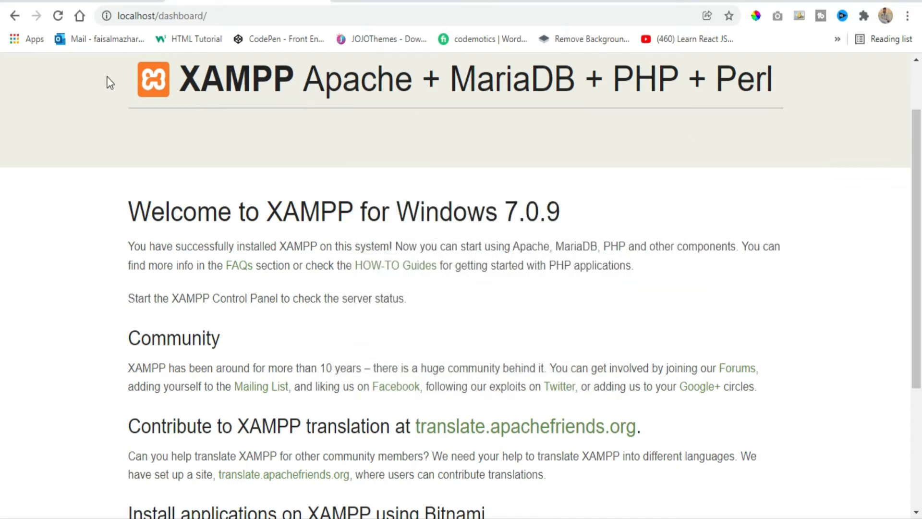
{"action": "left_click", "coordinate": [57, 16]}
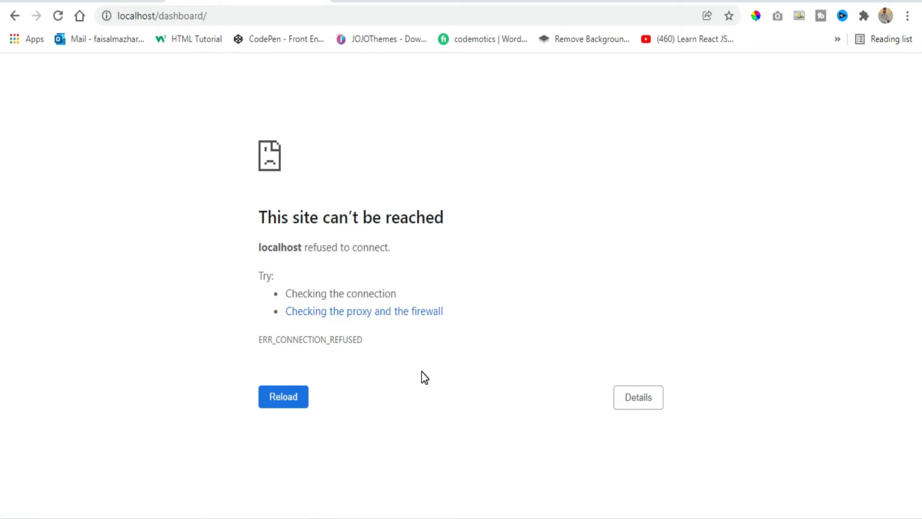
Return to the XAMPP Control Panel and start the Apache and MySQL modules
{"action": "left_click", "coordinate": [287, 517]}
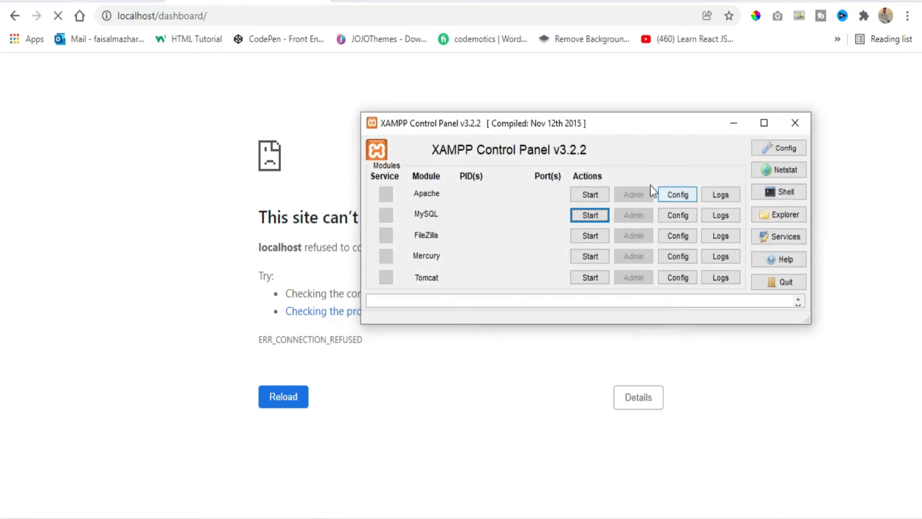
{"action": "left_click", "coordinate": [592, 194]}
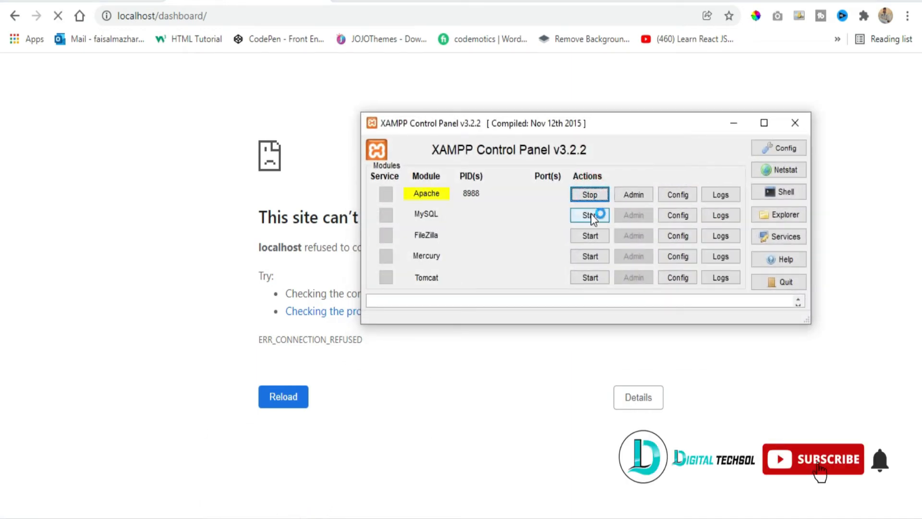
{"action": "left_click", "coordinate": [591, 214]}
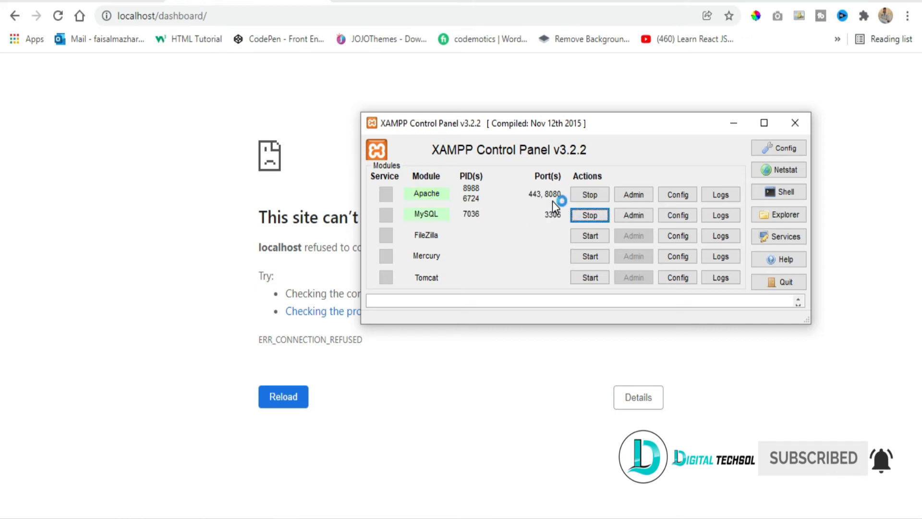
Switch to the browser and load localhost/dashboard/ again without a port number
{"action": "left_click", "coordinate": [730, 126]}
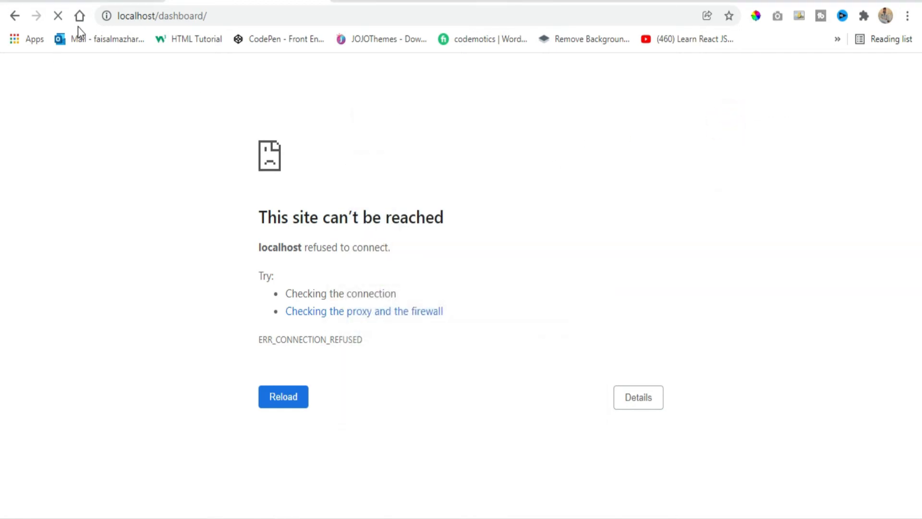
{"action": "left_click", "coordinate": [290, 15]}
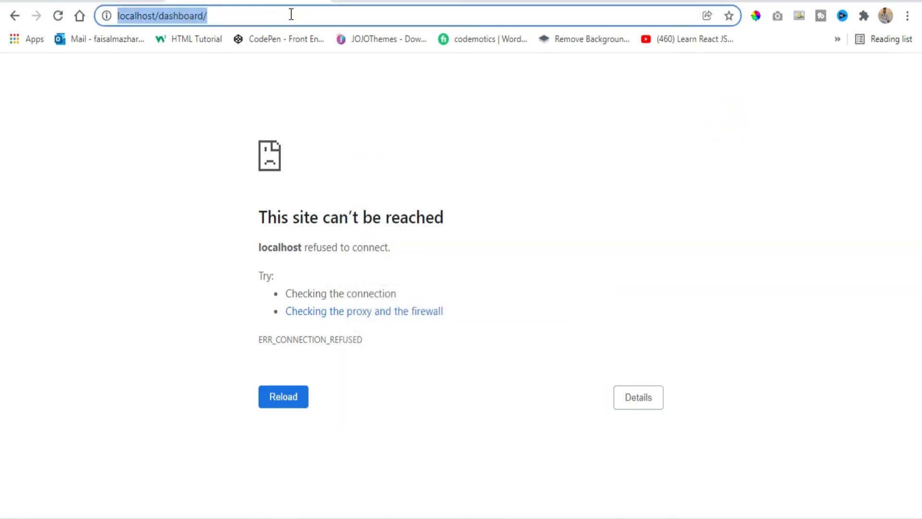
{"action": "key", "text": "Return"}
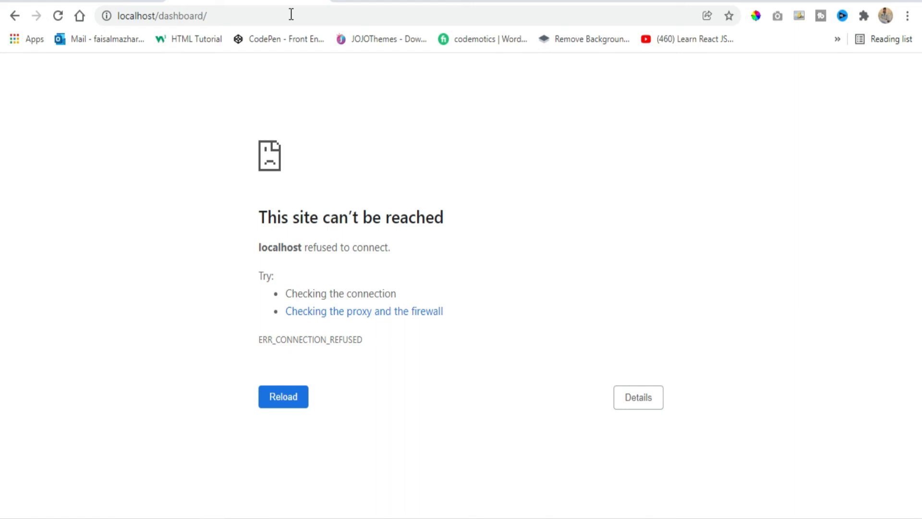
Replace the /dashboard/ part of the address with port 8080 and load localhost:8080
{"action": "left_click", "coordinate": [291, 14]}
{"action": "left_click", "coordinate": [303, 10]}
{"action": "left_click", "coordinate": [303, 11]}
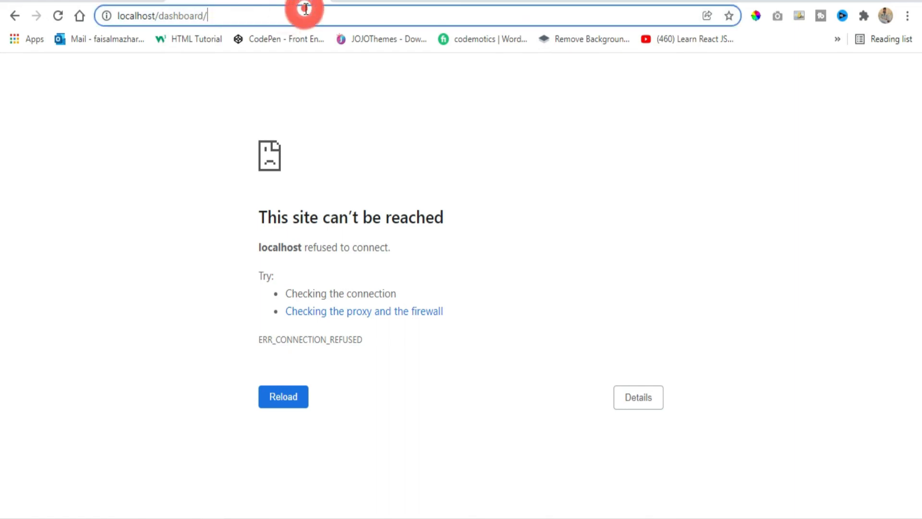
{"action": "key", "text": "shift+Left"}
{"action": "key", "text": "shift+Left"}
{"action": "key", "text": "shift+Left"}
{"action": "key", "text": "shift+Left"}
{"action": "key", "text": "shift+Left"}
{"action": "key", "text": "shift+Left"}
{"action": "key", "text": "shift+Left"}
{"action": "key", "text": "shift+Left"}
{"action": "key", "text": "shift+Left"}
{"action": "key", "text": "shift+Left"}
{"action": "key", "text": "shift+Left"}
{"action": "key", "text": "shift+Left"}
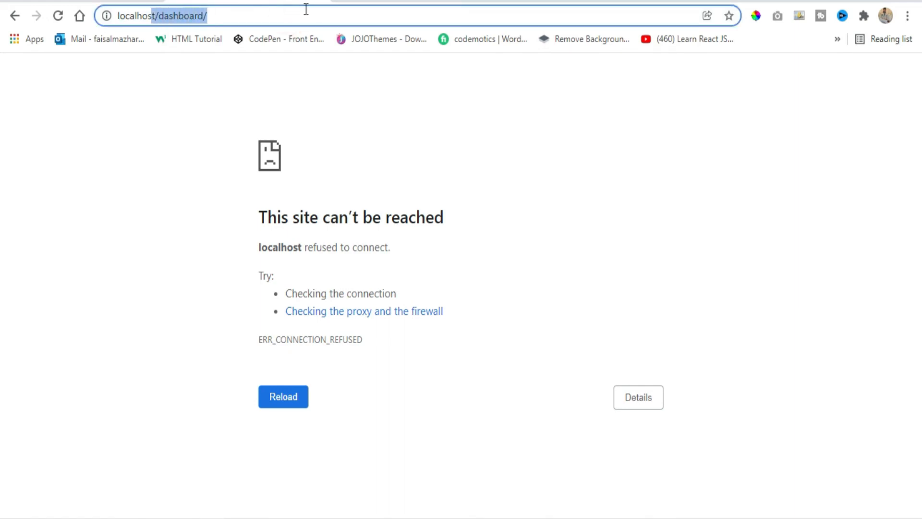
{"action": "key", "text": "shift+Right"}
{"action": "key", "text": "shift+Right"}
{"action": "key", "text": "BackSpace"}
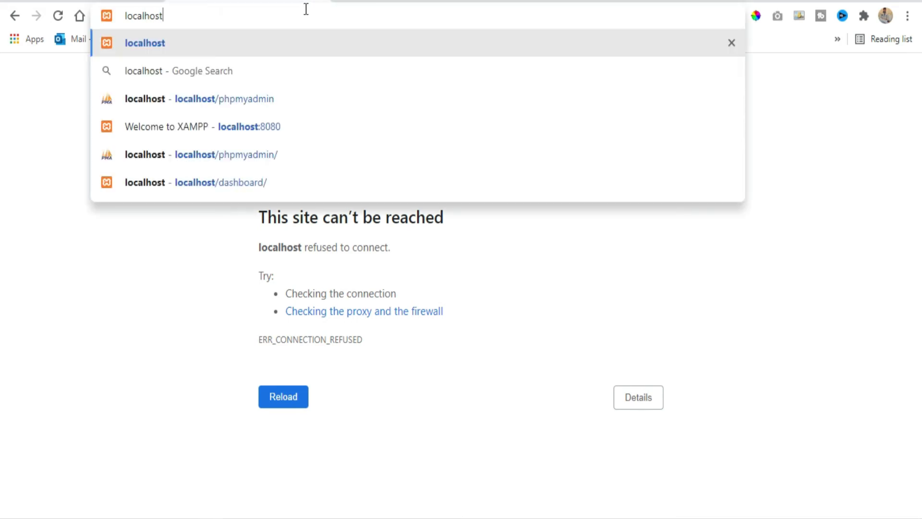
{"action": "type", "text": ":"}
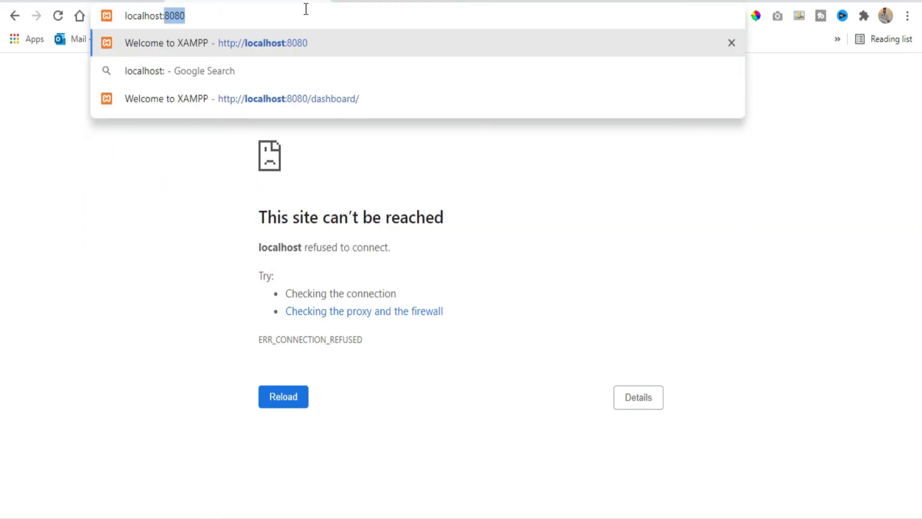
{"action": "type", "text": "8080"}
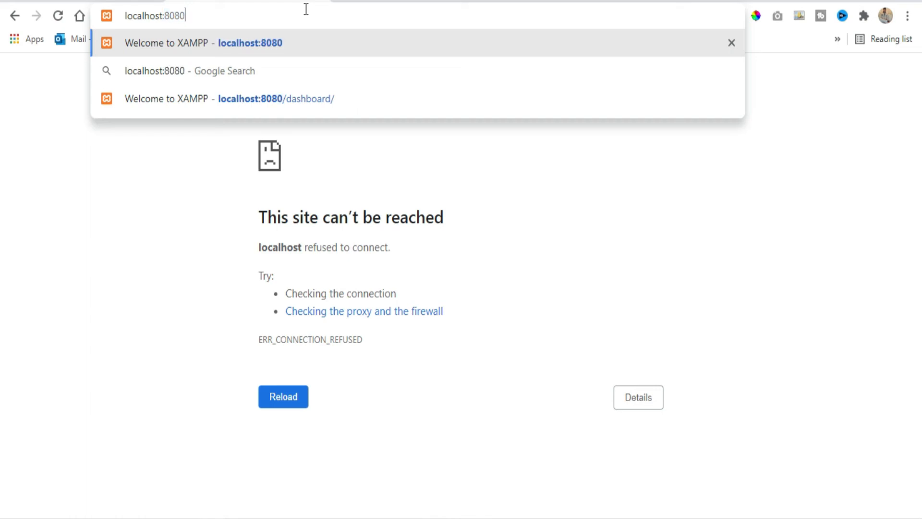
{"action": "left_click", "coordinate": [165, 18]}
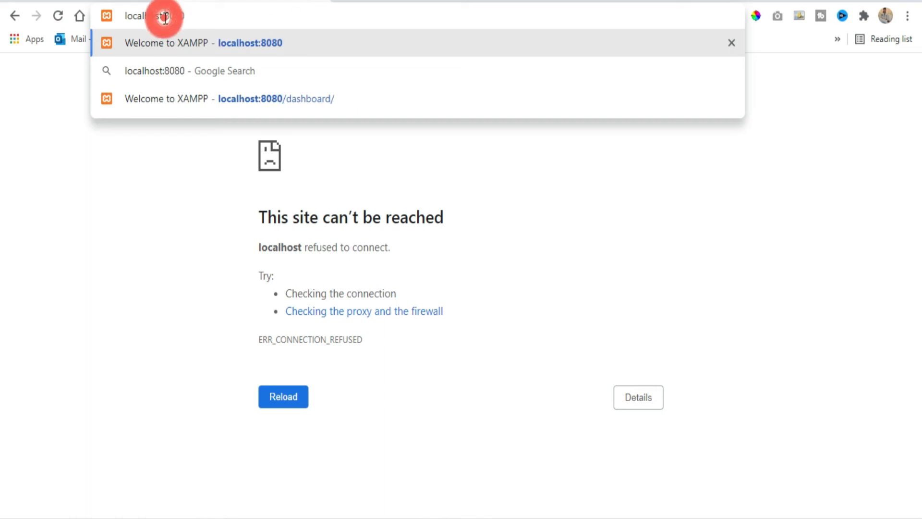
{"action": "left_click", "coordinate": [202, 16]}
{"action": "left_click_drag", "start_coordinate": [192, 16], "coordinate": [166, 13]}
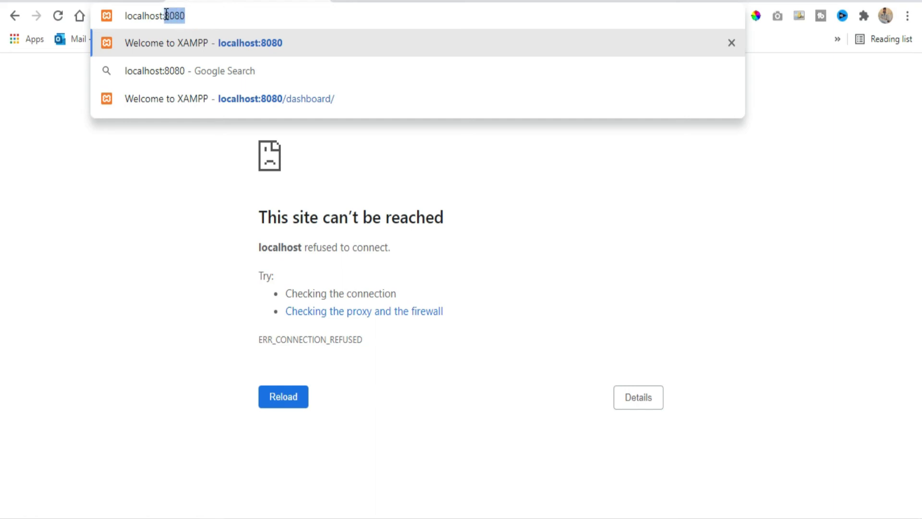
{"action": "key", "text": "Return"}
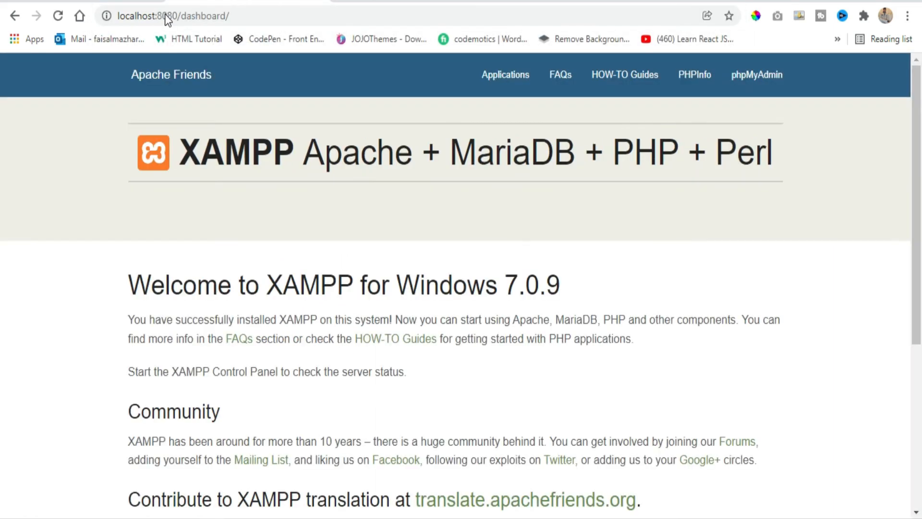
Replace dashboard/ in the address with phpmyadmin and open localhost:8080/phpmyadmin
{"action": "left_click", "coordinate": [291, 15]}
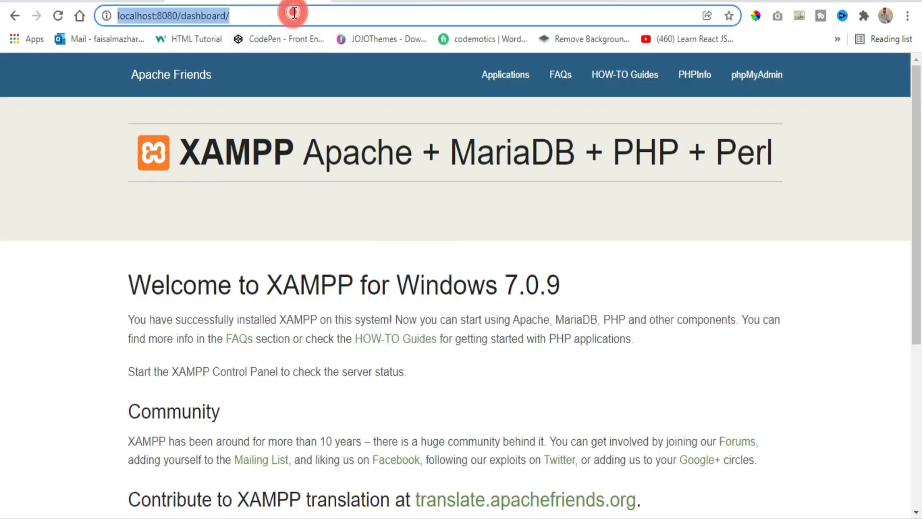
{"action": "left_click", "coordinate": [317, 15]}
{"action": "left_click_drag", "start_coordinate": [181, 16], "coordinate": [370, 6]}
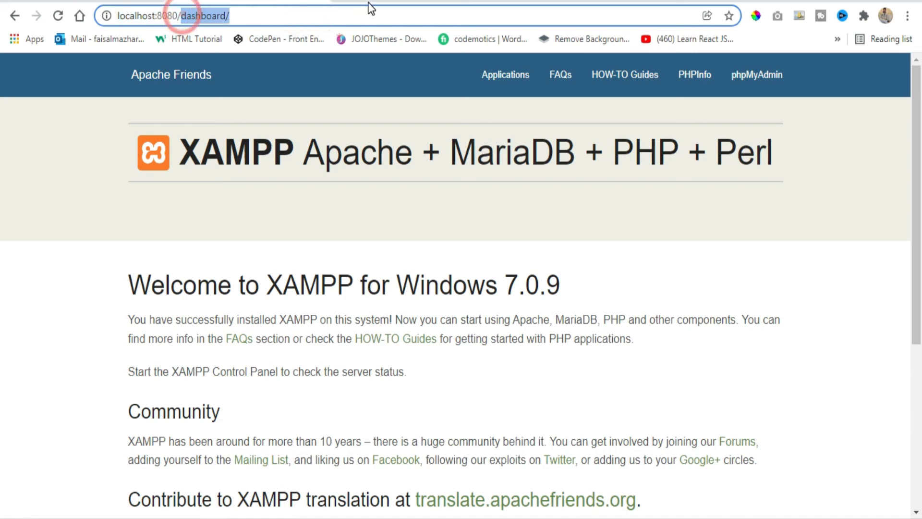
{"action": "type", "text": "phpmyadmin"}
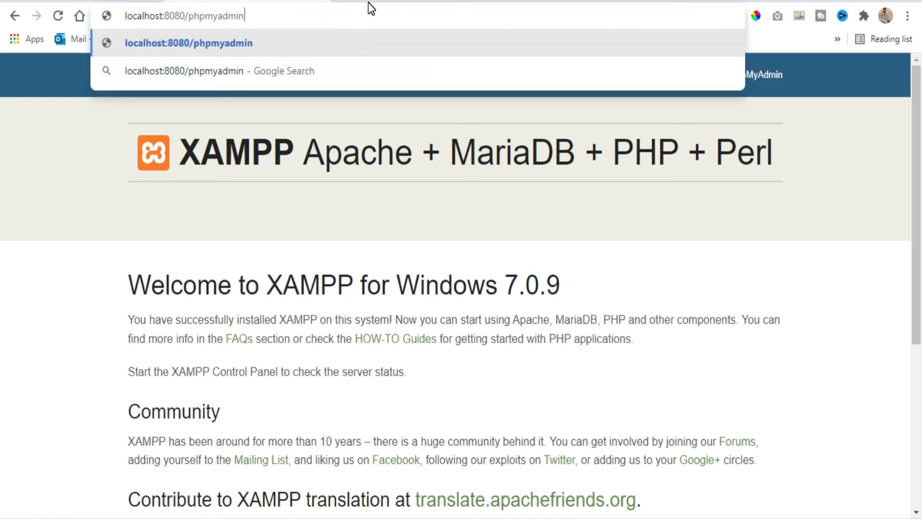
{"action": "key", "text": "Return"}
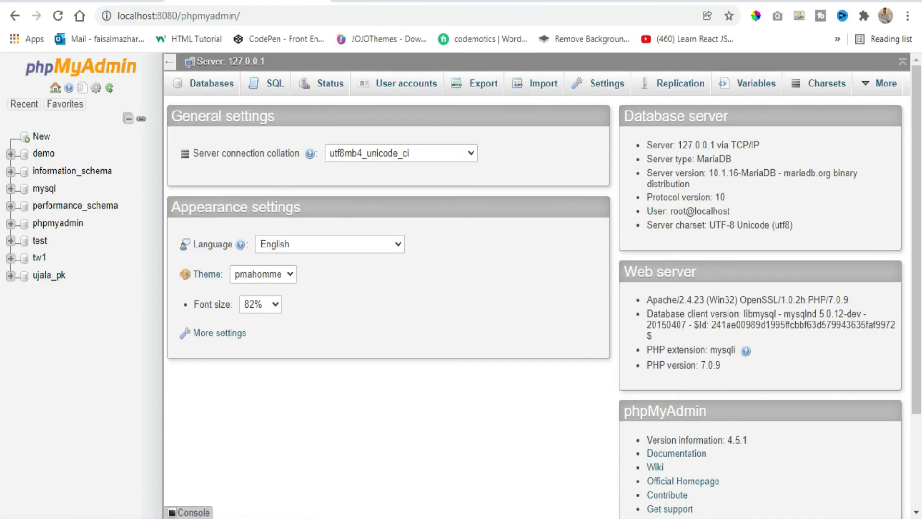
Switch to the XAMPP Control Panel and stop the Apache module
{"action": "mouse_move", "coordinate": [287, 518]}
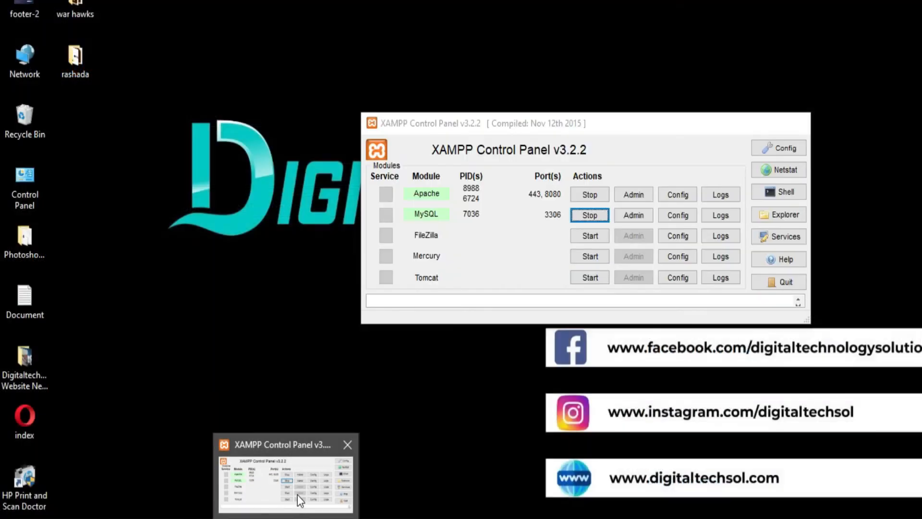
{"action": "left_click", "coordinate": [298, 495]}
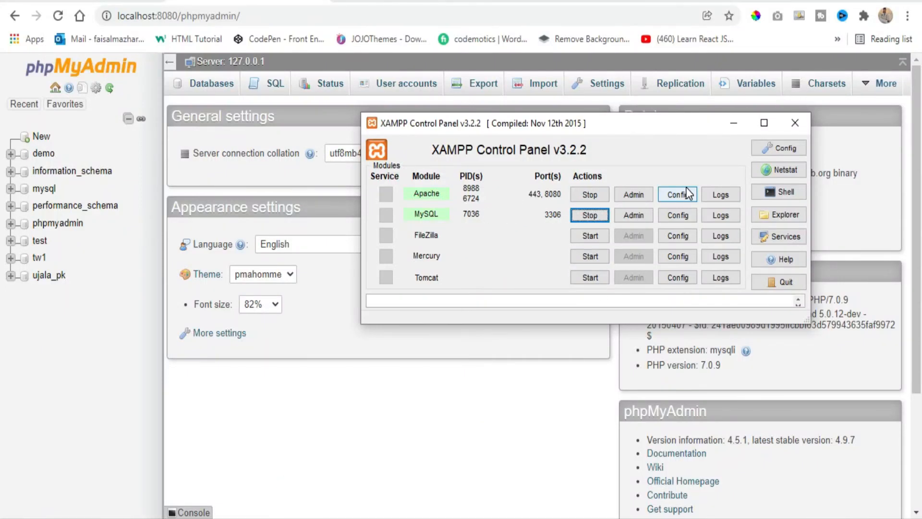
{"action": "left_click", "coordinate": [593, 195]}
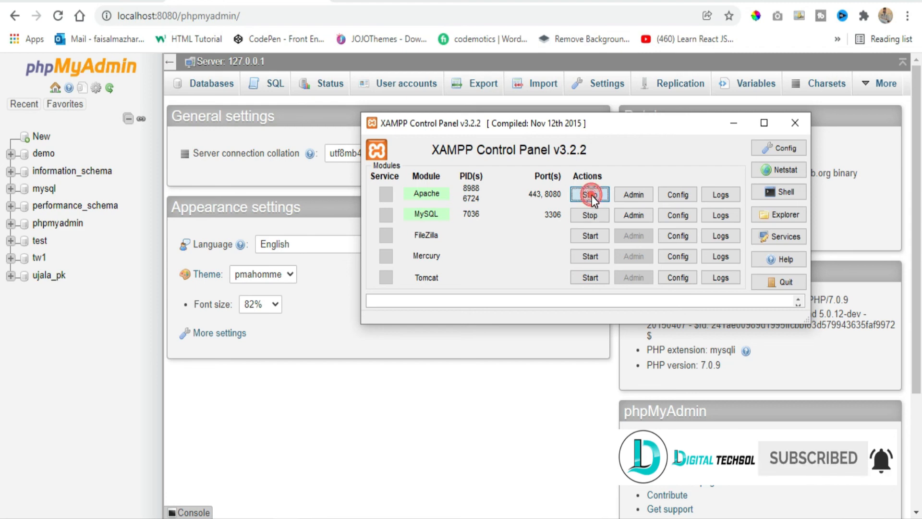